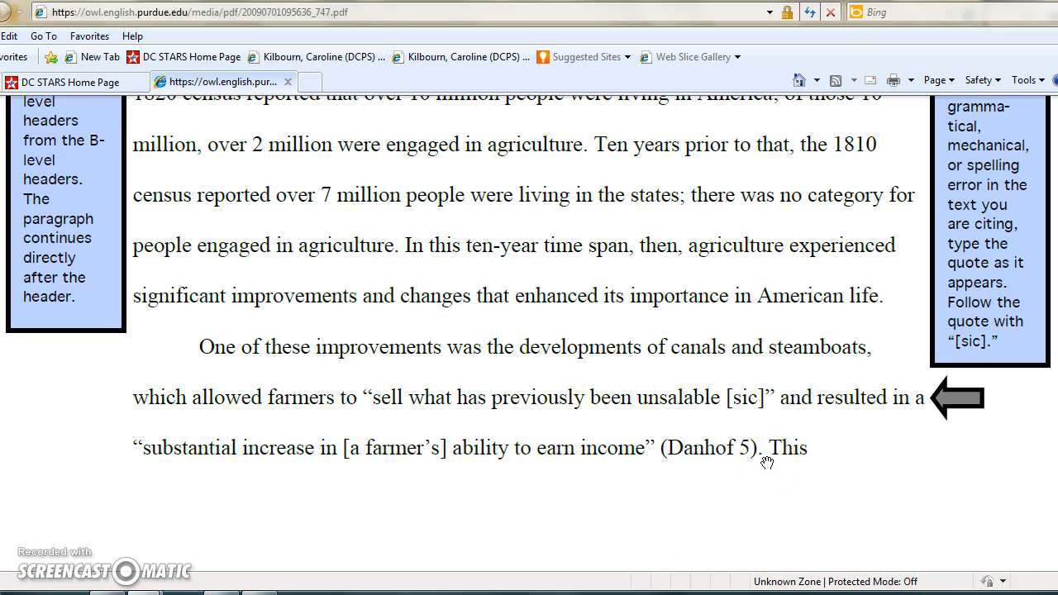
- Switch to the blank Word document, right-align the first line and type the author's last name followed by page number 1
{"action": "left_click", "coordinate": [181, 593]}
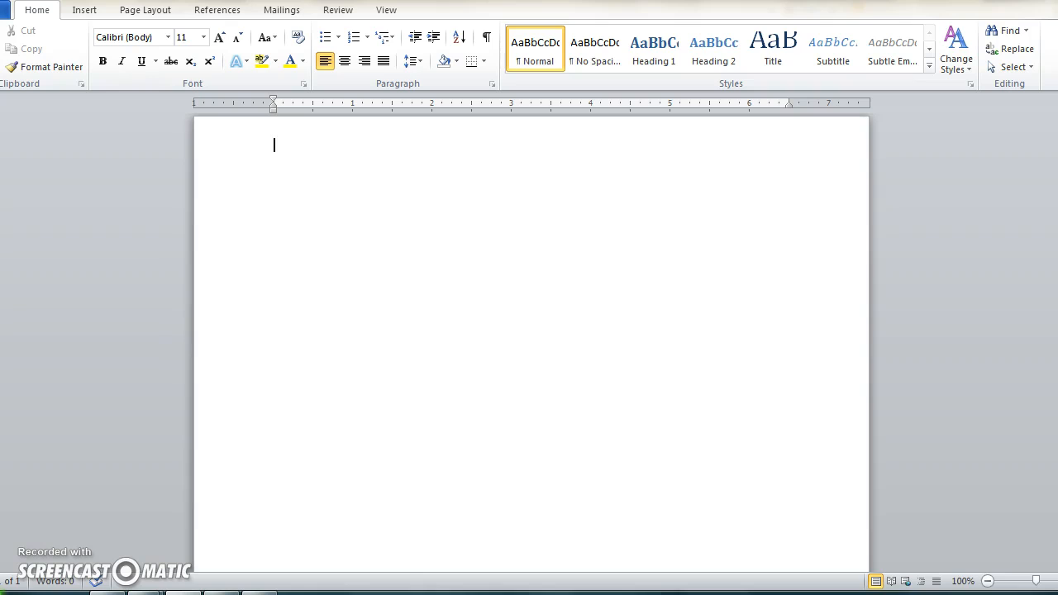
{"action": "left_click", "coordinate": [368, 64]}
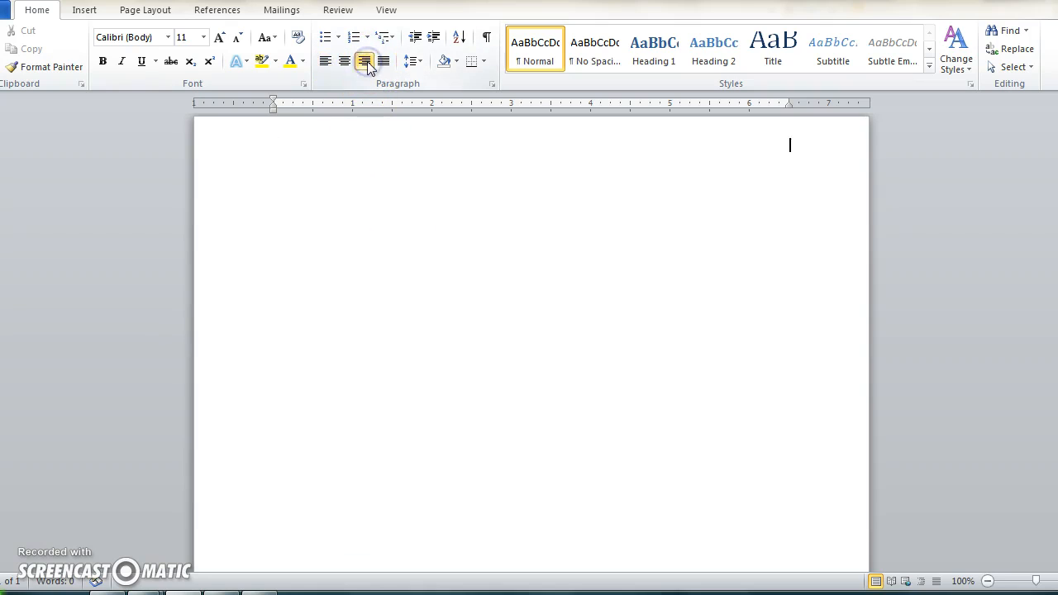
{"action": "type", "text": "Kilb"}
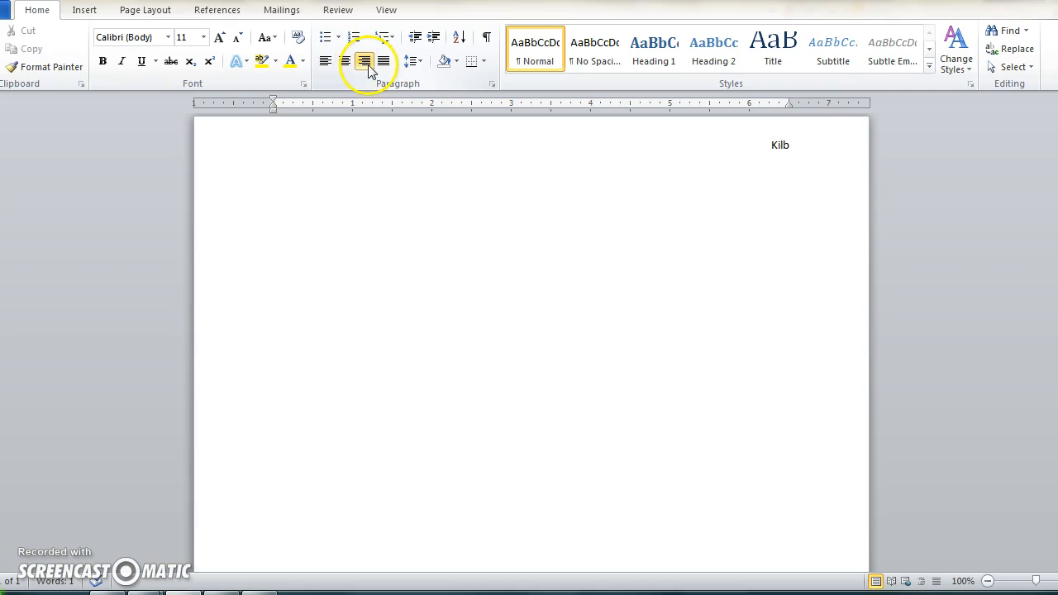
{"action": "type", "text": "ou"}
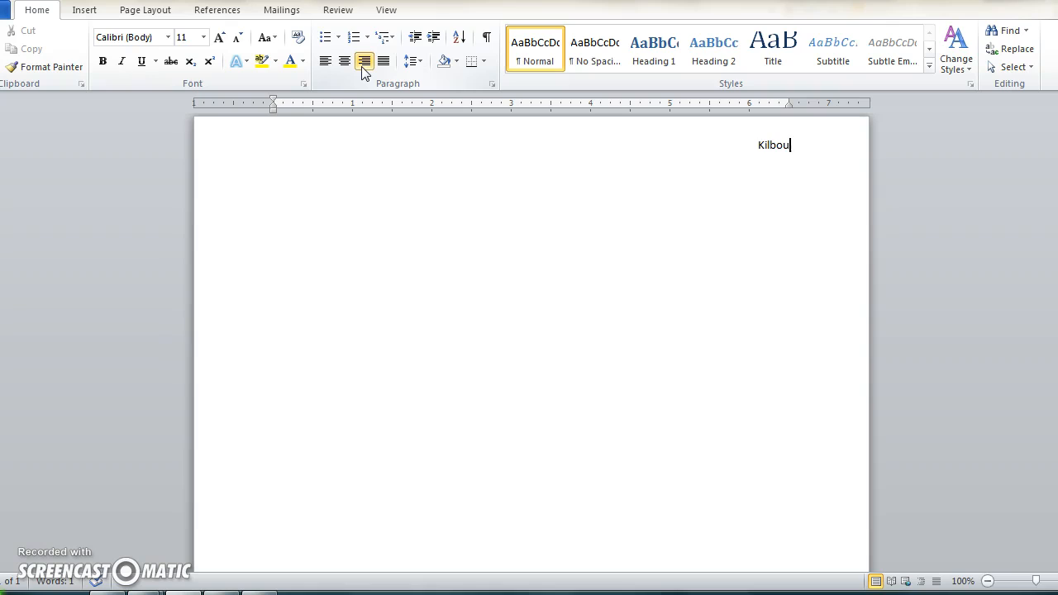
{"action": "type", "text": "rn 1"}
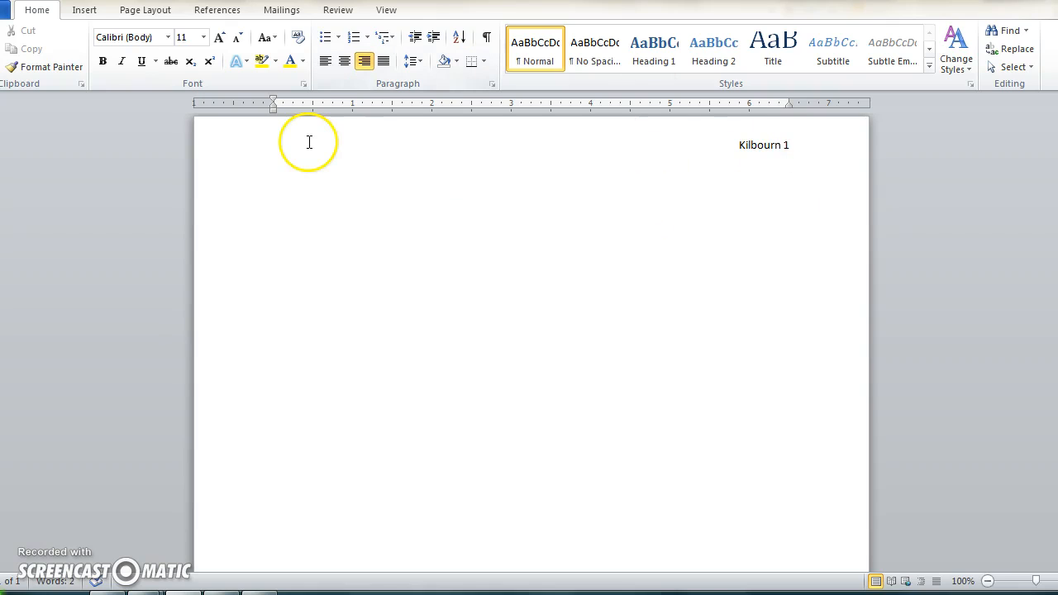
{"action": "key", "text": "Return"}
- Select all text and set the font to Times New Roman at size 12
{"action": "key", "text": "ctrl+a"}
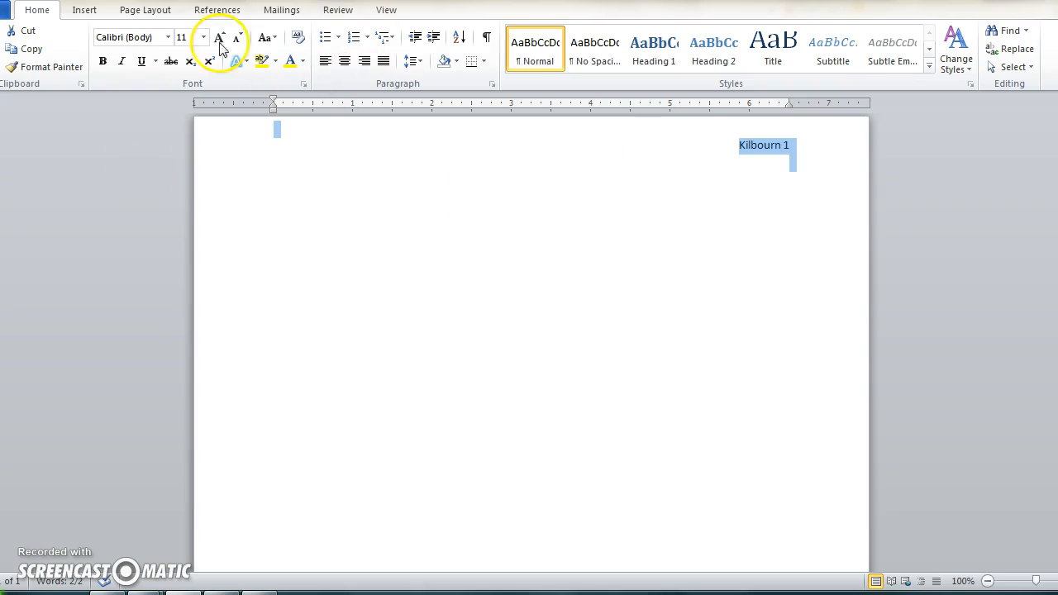
{"action": "left_click", "coordinate": [168, 39]}
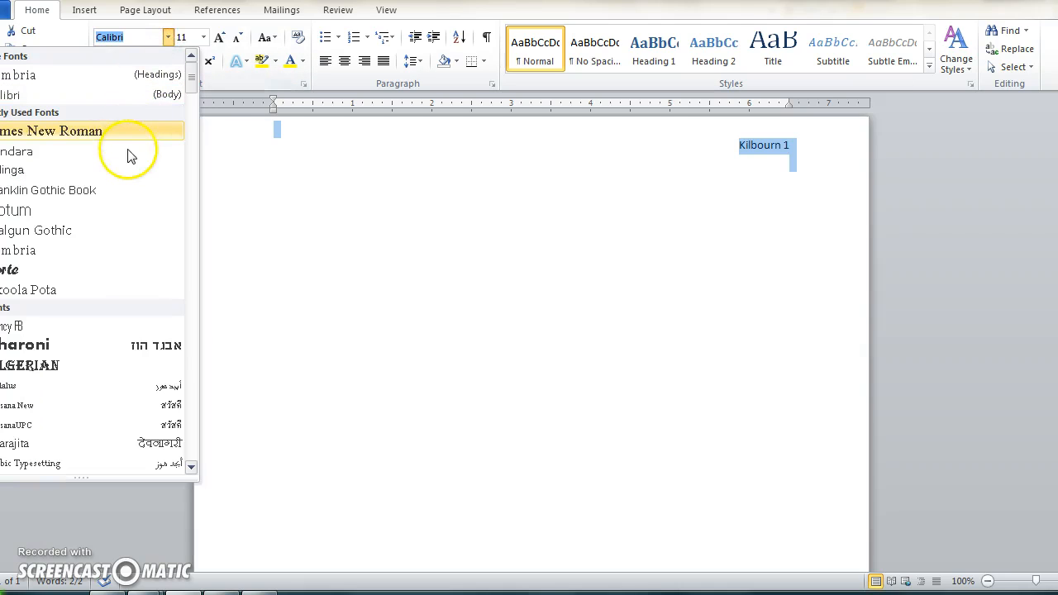
{"action": "left_click", "coordinate": [119, 131]}
{"action": "left_click", "coordinate": [184, 36]}
{"action": "type", "text": "12"}
{"action": "key", "text": "Return"}
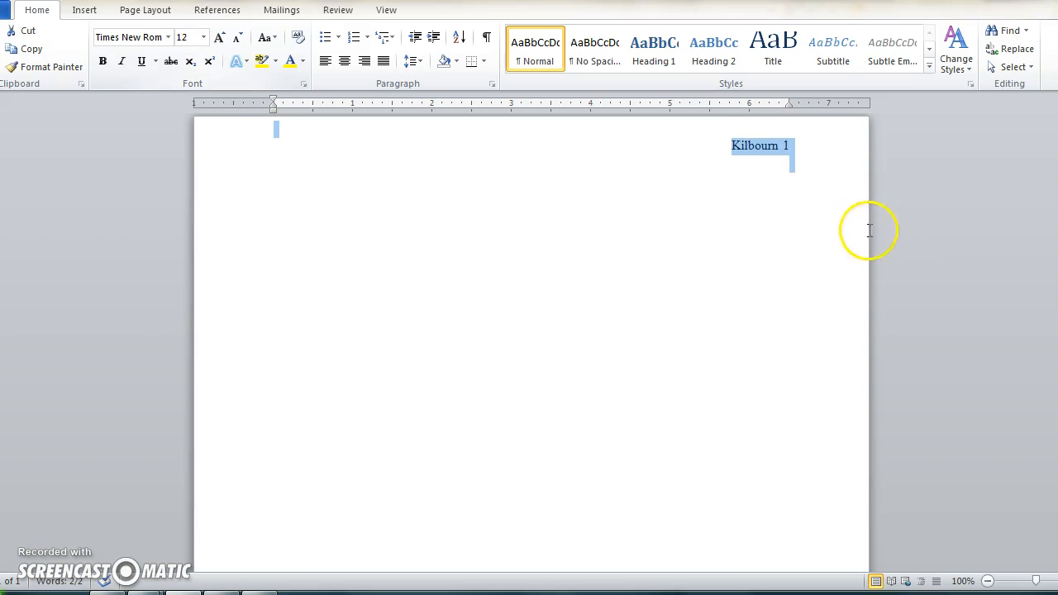
- Left-align the second line and type the student's full name
{"action": "left_click", "coordinate": [798, 157]}
{"action": "left_click", "coordinate": [325, 62]}
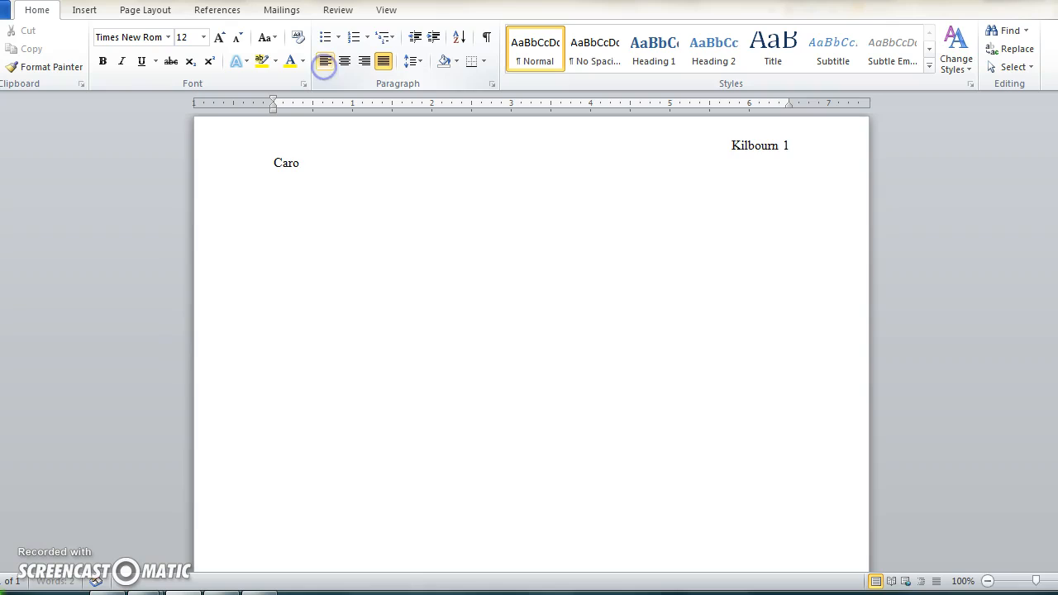
{"action": "key", "text": "Return"}
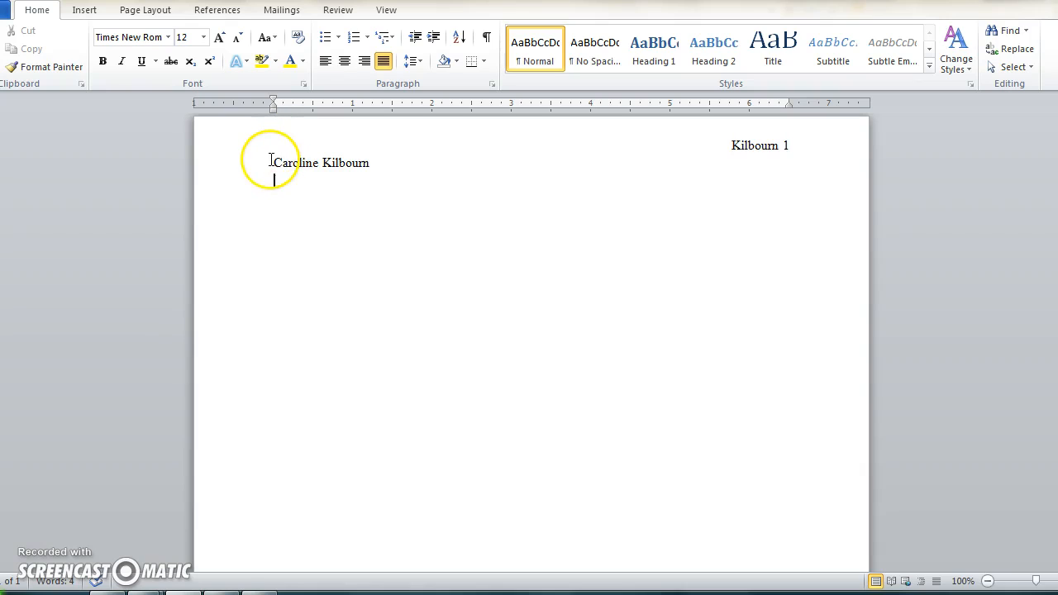
- Type the teacher's name, the course US History and the date 21 May 2015 on separate lines
{"action": "type", "text": "Ms"}
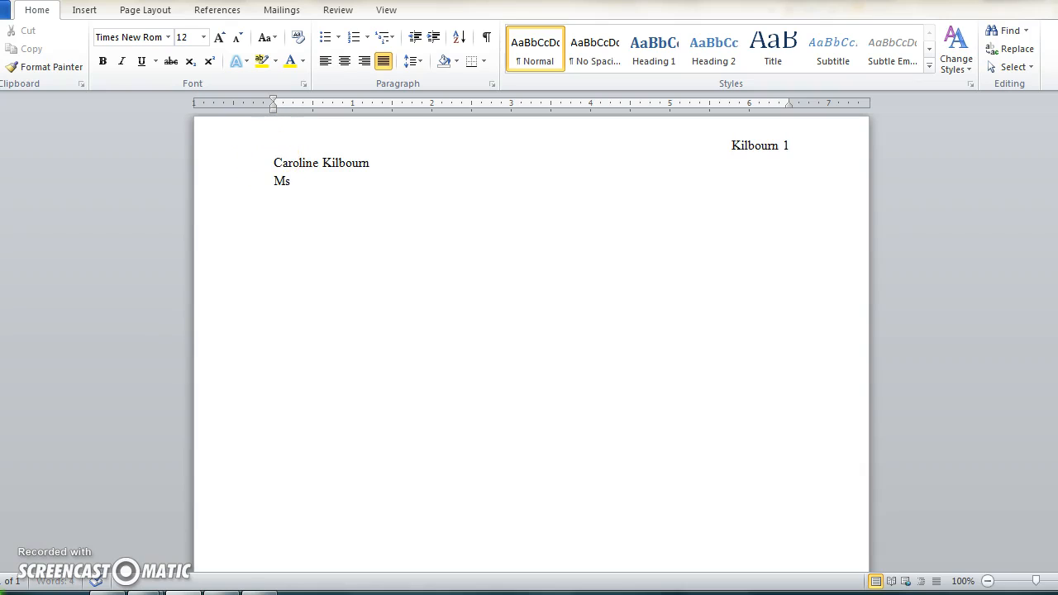
{"action": "type", "text": ". Kilbourn"}
{"action": "key", "text": "Return"}
{"action": "type", "text": "US History "}
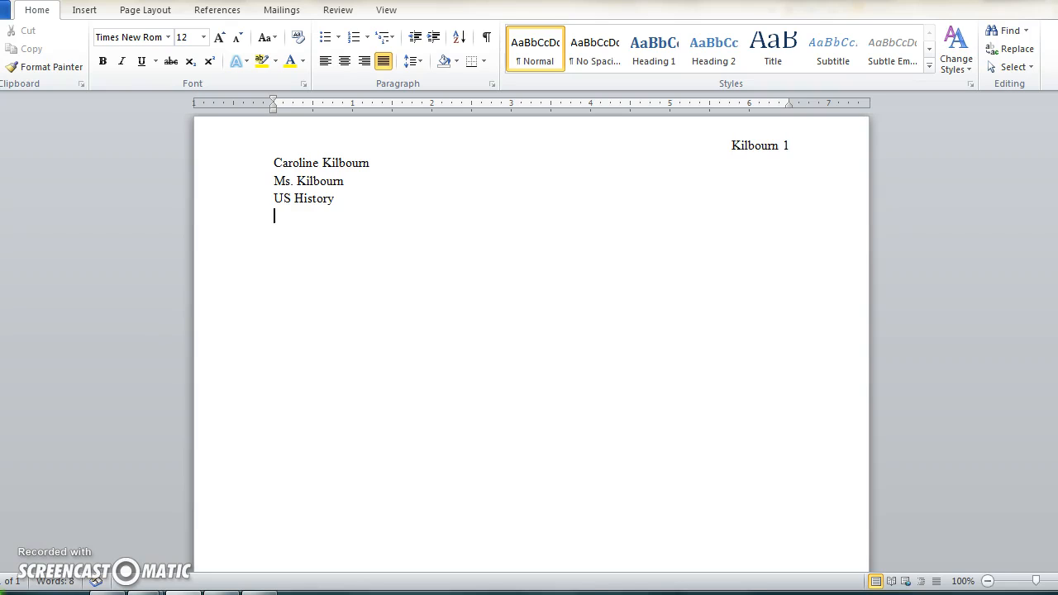
{"action": "type", "text": "21 May 2015"}
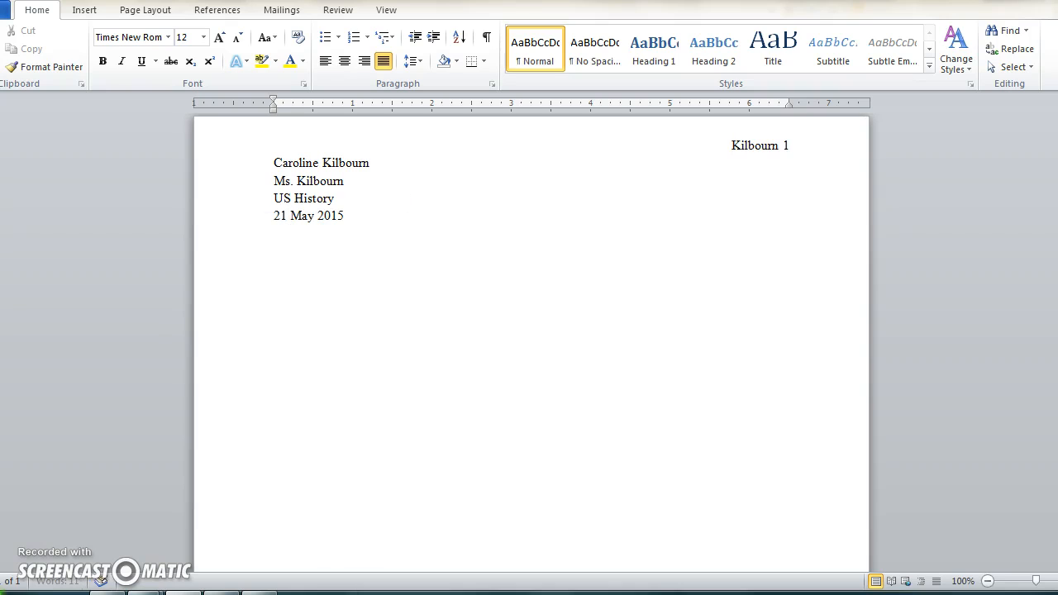
{"action": "key", "text": "Return"}
- Set the date line's line spacing to Double in the paragraph settings
{"action": "left_click", "coordinate": [334, 200]}
{"action": "left_click", "coordinate": [493, 84]}
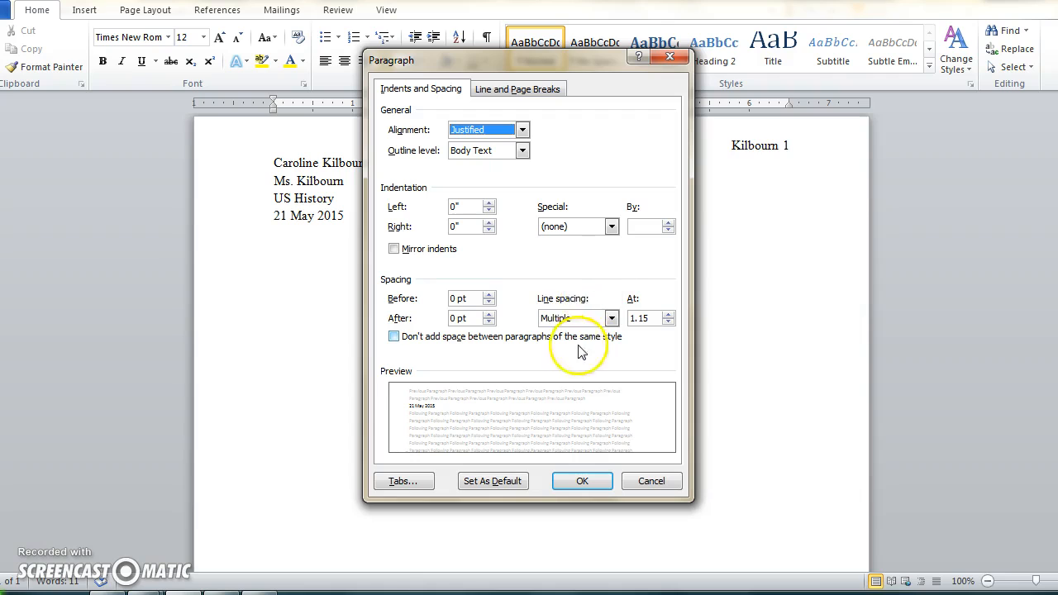
{"action": "left_click", "coordinate": [562, 315]}
{"action": "left_click", "coordinate": [557, 354]}
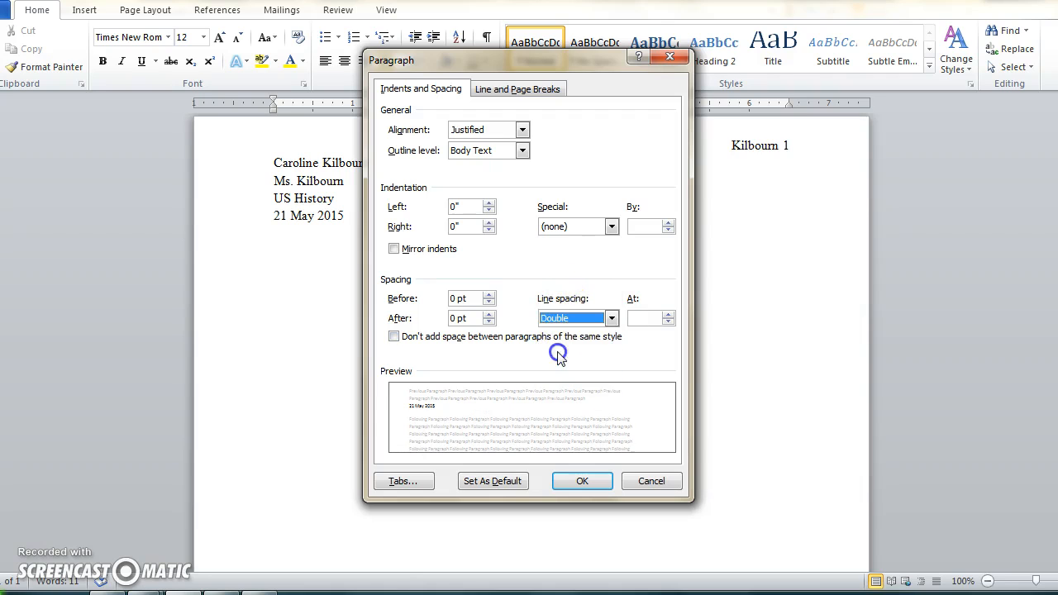
{"action": "left_click", "coordinate": [584, 480]}
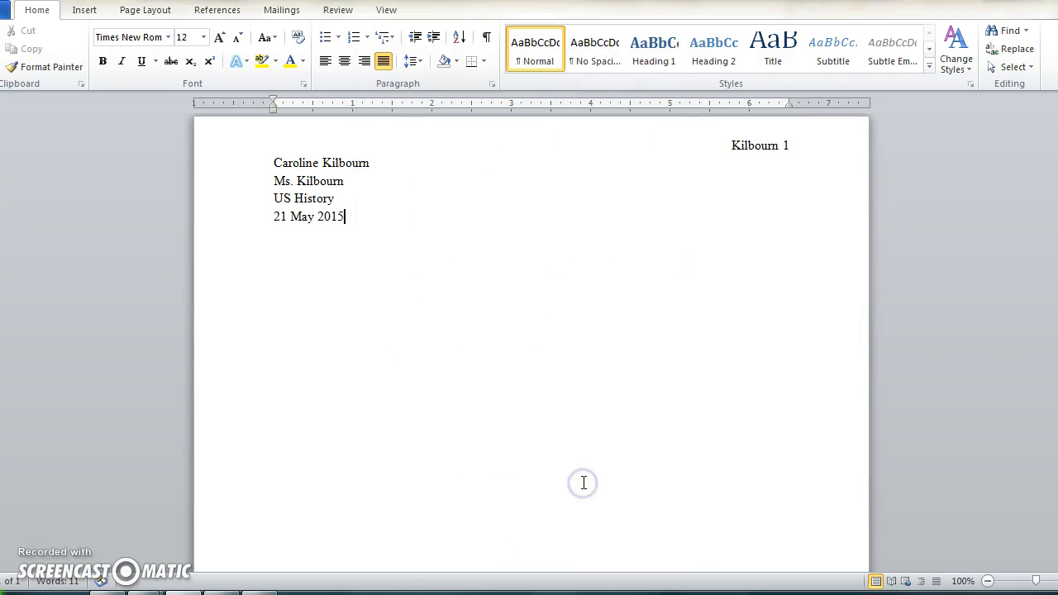
- Select the heading lines, apply Double line spacing to them, and undo the change
{"action": "left_click_drag", "start_coordinate": [368, 219], "coordinate": [311, 134]}
{"action": "left_click", "coordinate": [492, 84]}
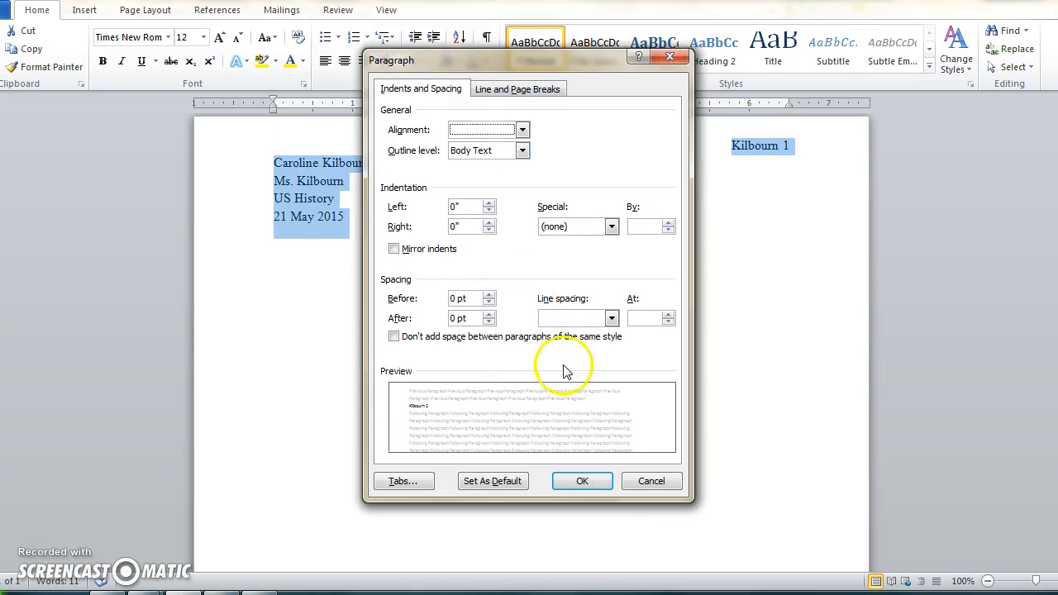
{"action": "left_click", "coordinate": [561, 322]}
{"action": "left_click", "coordinate": [558, 353]}
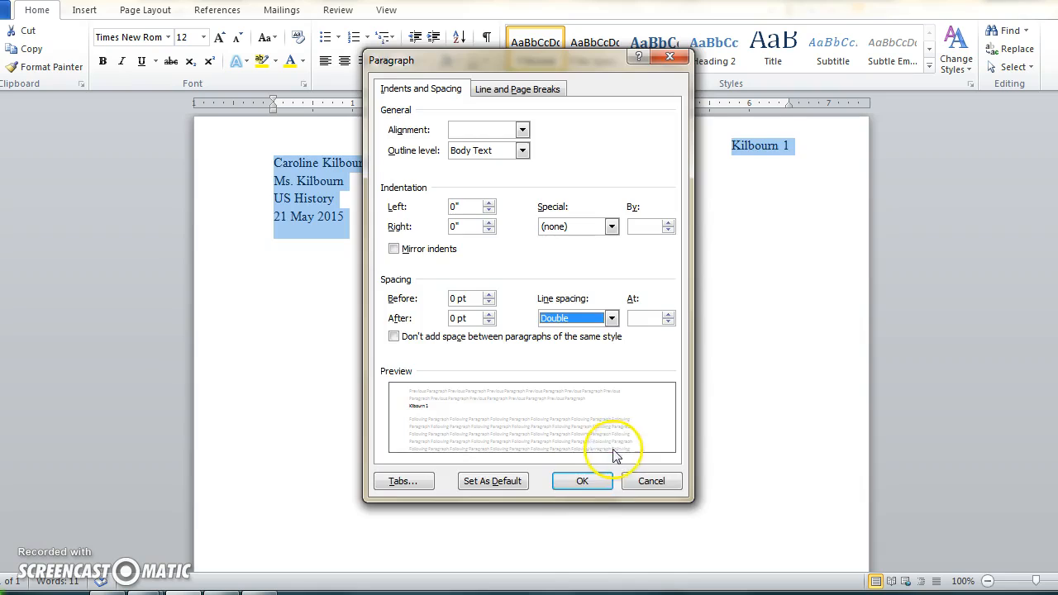
{"action": "left_click", "coordinate": [585, 481]}
{"action": "left_click", "coordinate": [589, 485]}
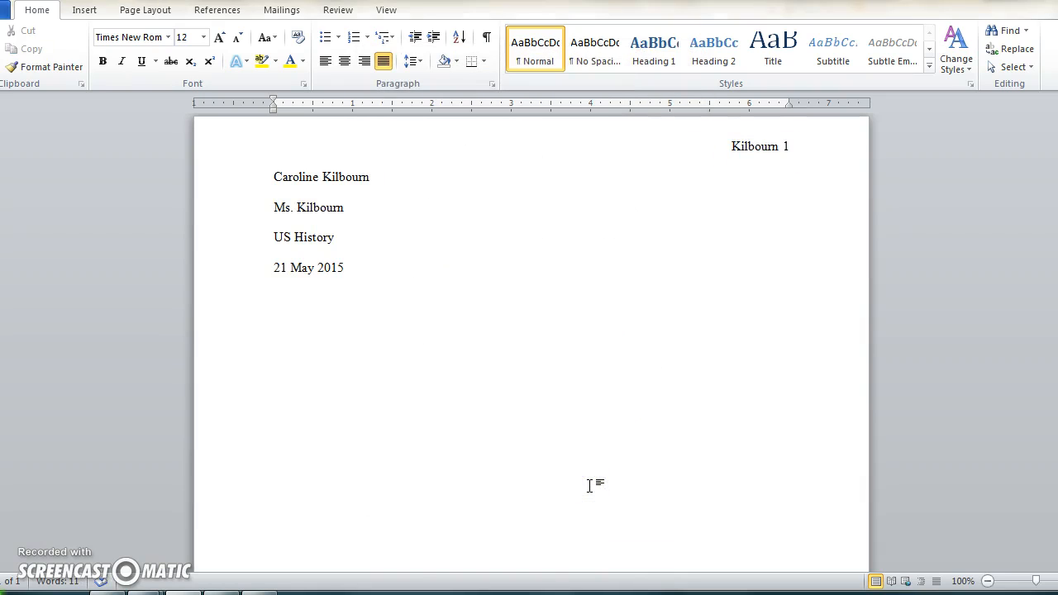
{"action": "key", "text": "ctrl+z"}
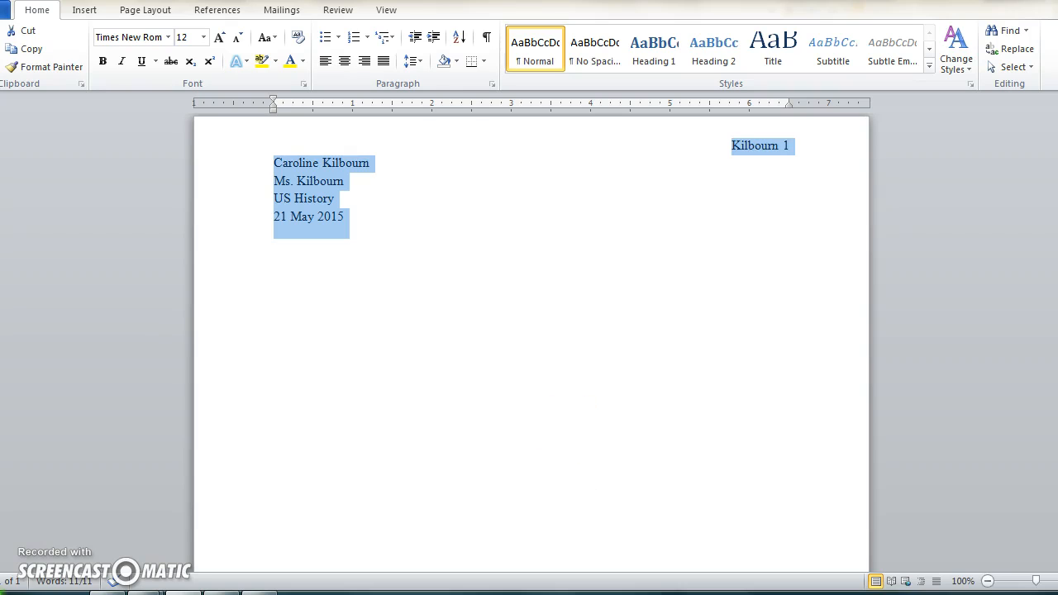
- Set the line spacing of the selected heading lines to 2.0
{"action": "left_click", "coordinate": [415, 64]}
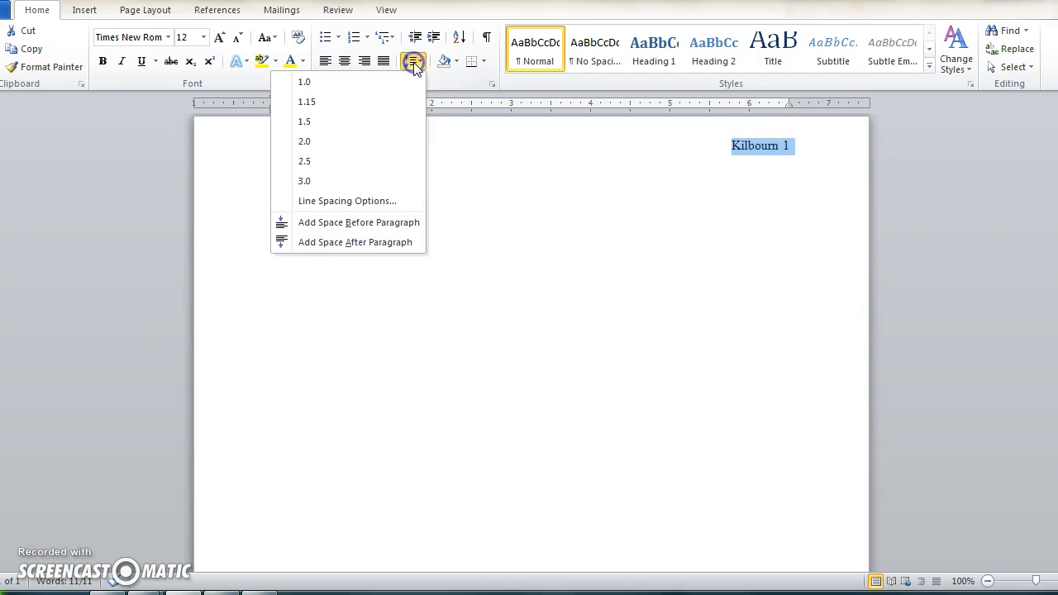
{"action": "left_click", "coordinate": [369, 141]}
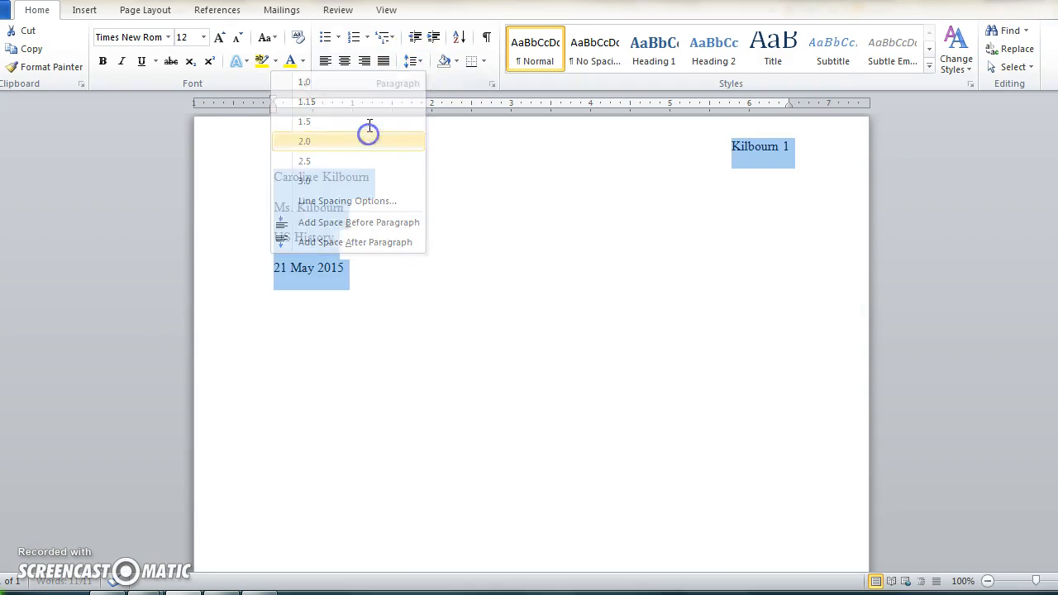
{"action": "left_click", "coordinate": [372, 348]}
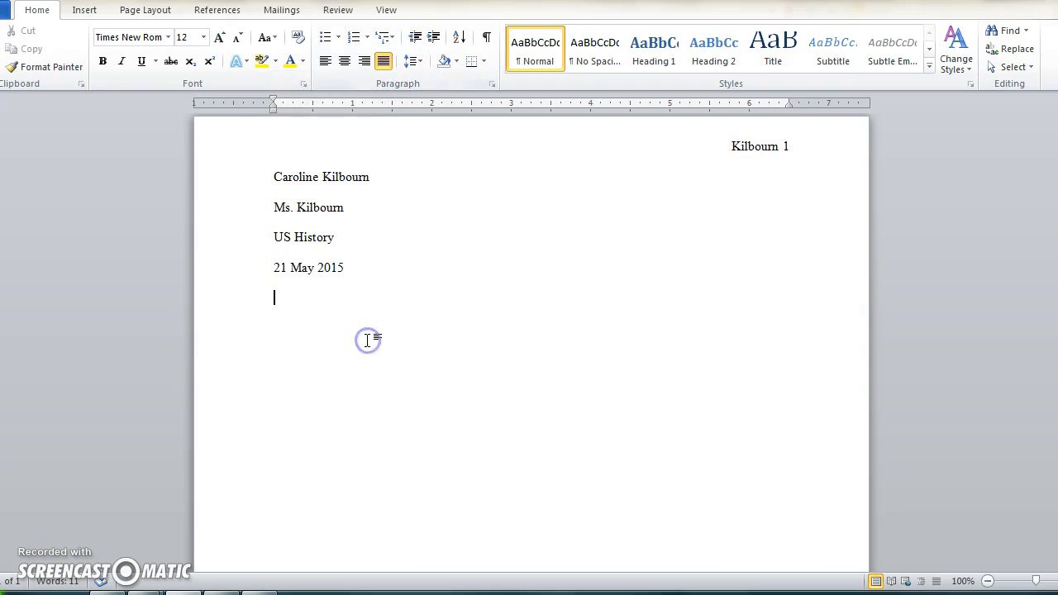
- Center the next line and type the title Civil Rights Movement: A Completion of Reconstruction?
{"action": "left_click", "coordinate": [344, 65]}
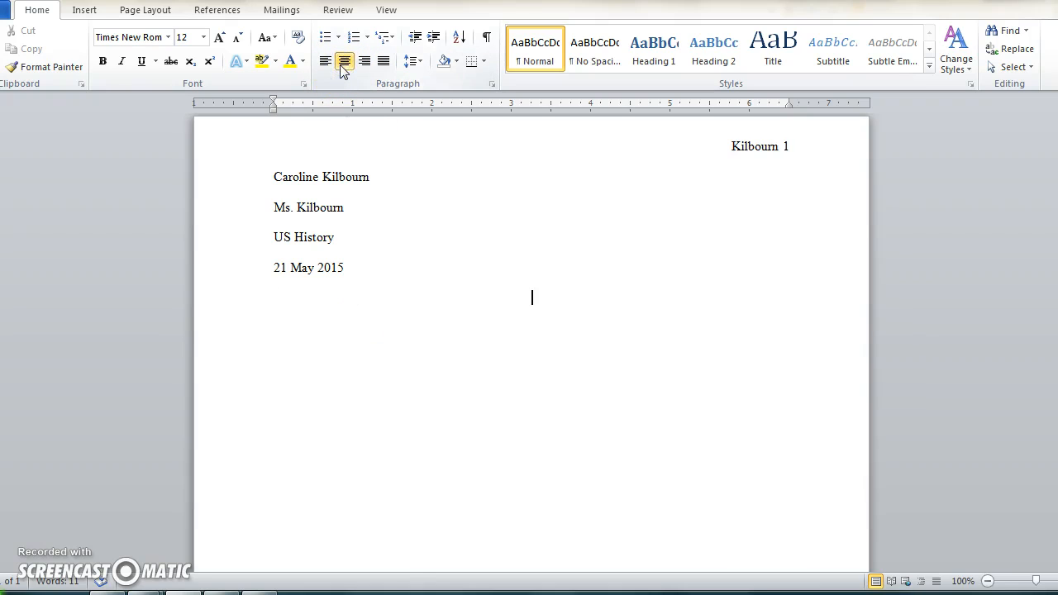
{"action": "left_click", "coordinate": [344, 65]}
{"action": "left_click", "coordinate": [343, 66]}
{"action": "type", "text": "Civil Rights Movement: A Completion of Reconstruction?"}
{"action": "key", "text": "Return"}
- Left-align the line below the title, indent it with a tab, and type For you to begin to start your paper
{"action": "left_click", "coordinate": [327, 62]}
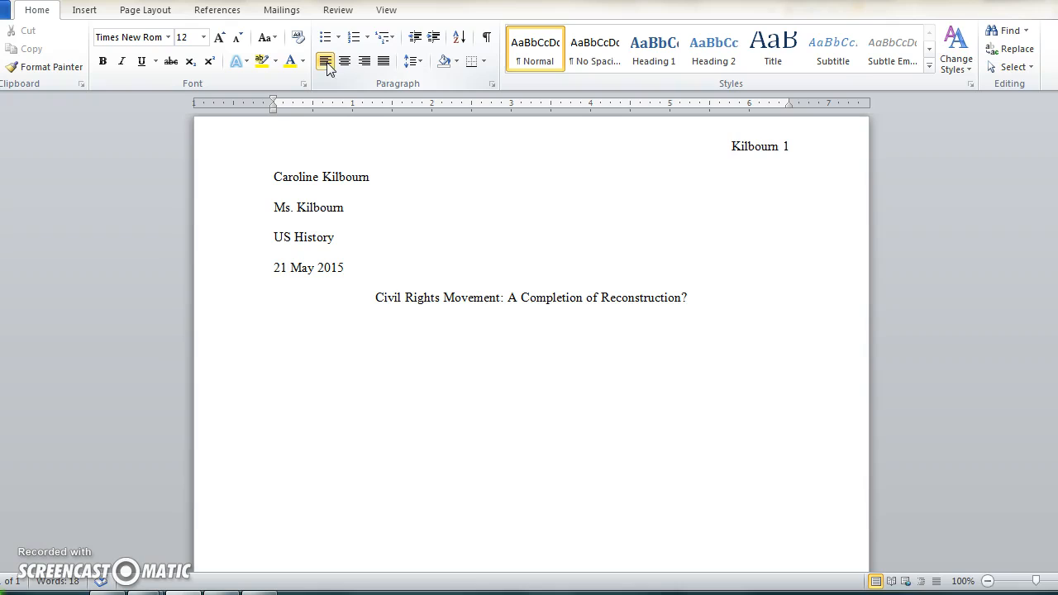
{"action": "left_click_drag", "start_coordinate": [307, 342], "coordinate": [314, 314]}
{"action": "left_click", "coordinate": [327, 315]}
{"action": "key", "text": "BackSpace"}
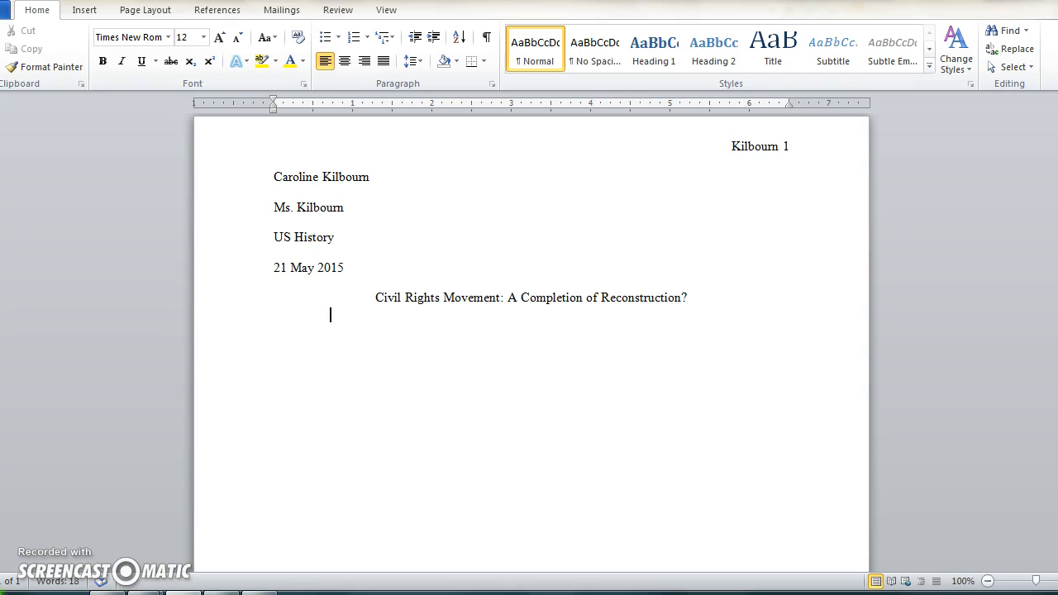
{"action": "left_click_drag", "start_coordinate": [359, 344], "coordinate": [276, 319]}
{"action": "left_click", "coordinate": [276, 319]}
{"action": "key", "text": "Tab"}
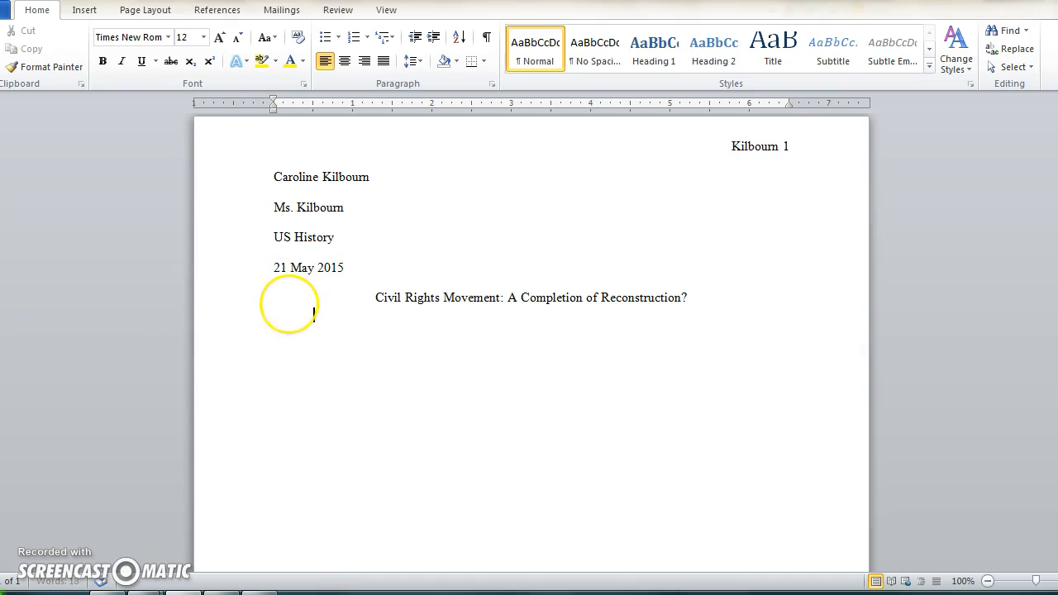
{"action": "type", "text": "For you to begin t"}
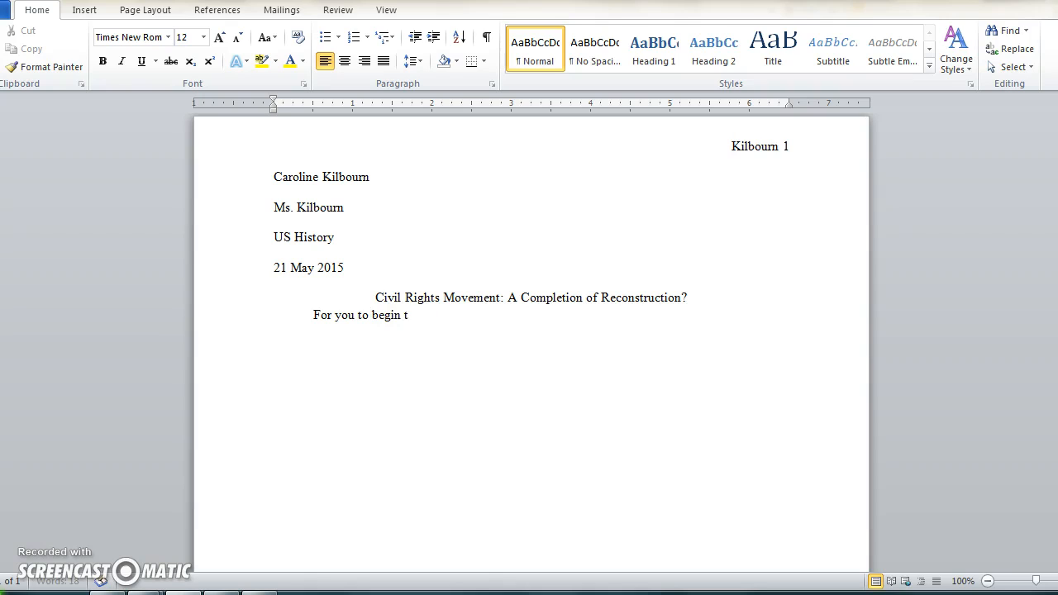
{"action": "type", "text": "o start your paper."}
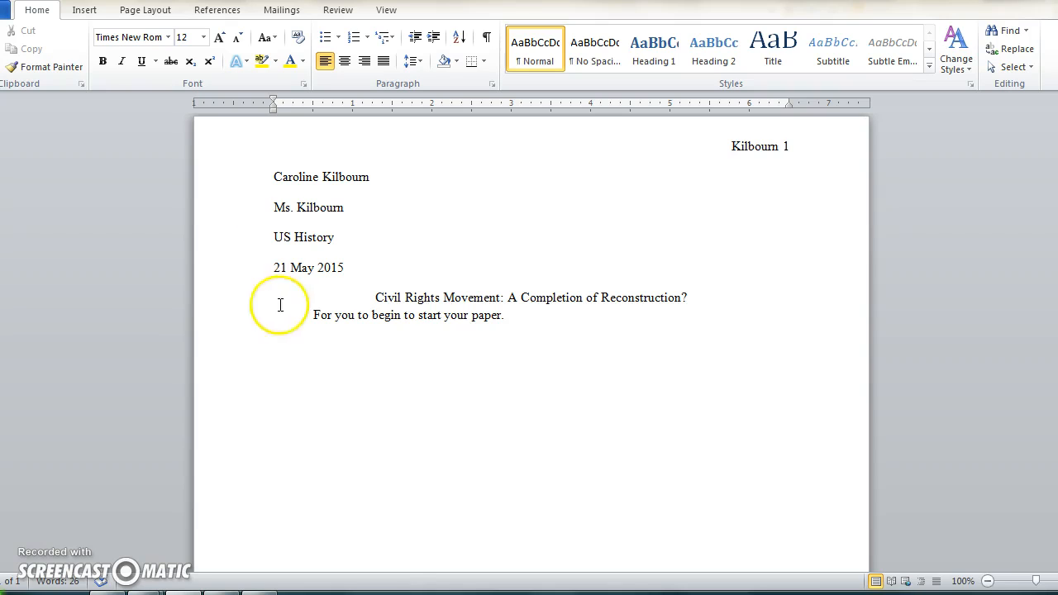
- Select the four heading lines and set their spacing after paragraphs to 10 pt
{"action": "left_click_drag", "start_coordinate": [364, 268], "coordinate": [273, 192]}
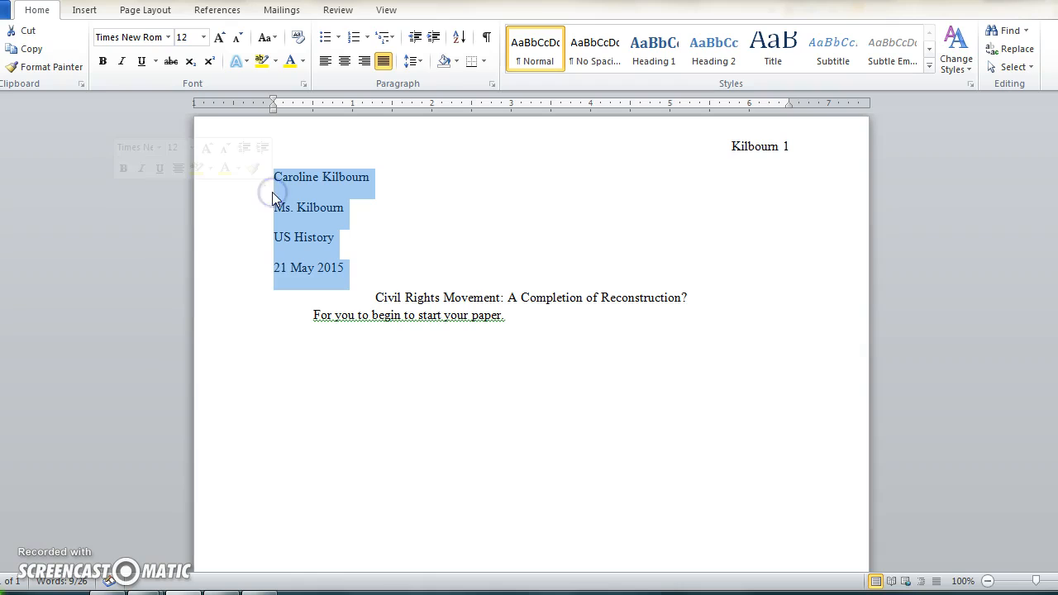
{"action": "left_click", "coordinate": [383, 60]}
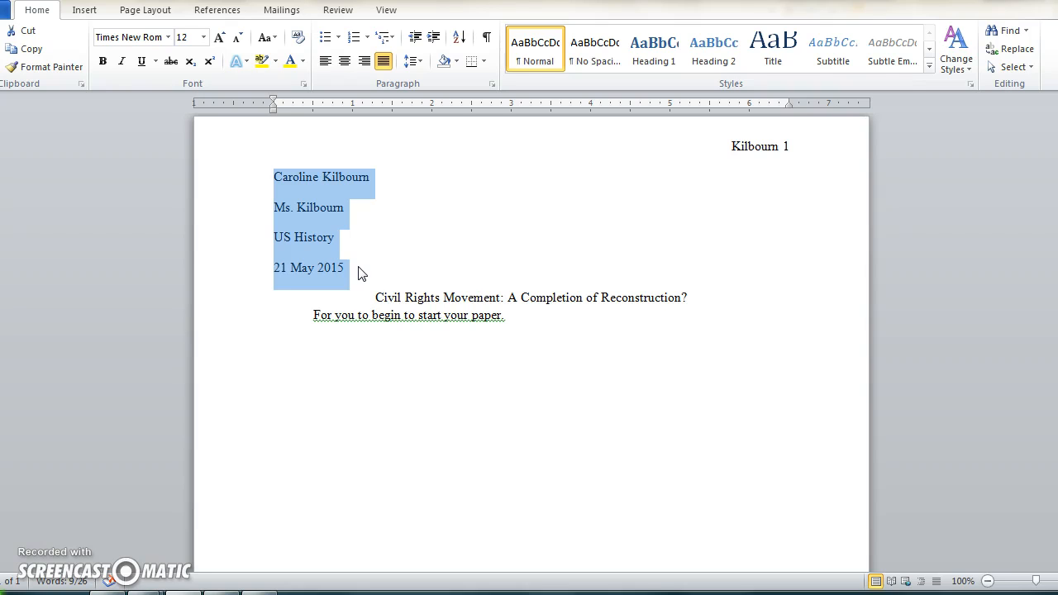
{"action": "left_click", "coordinate": [491, 85]}
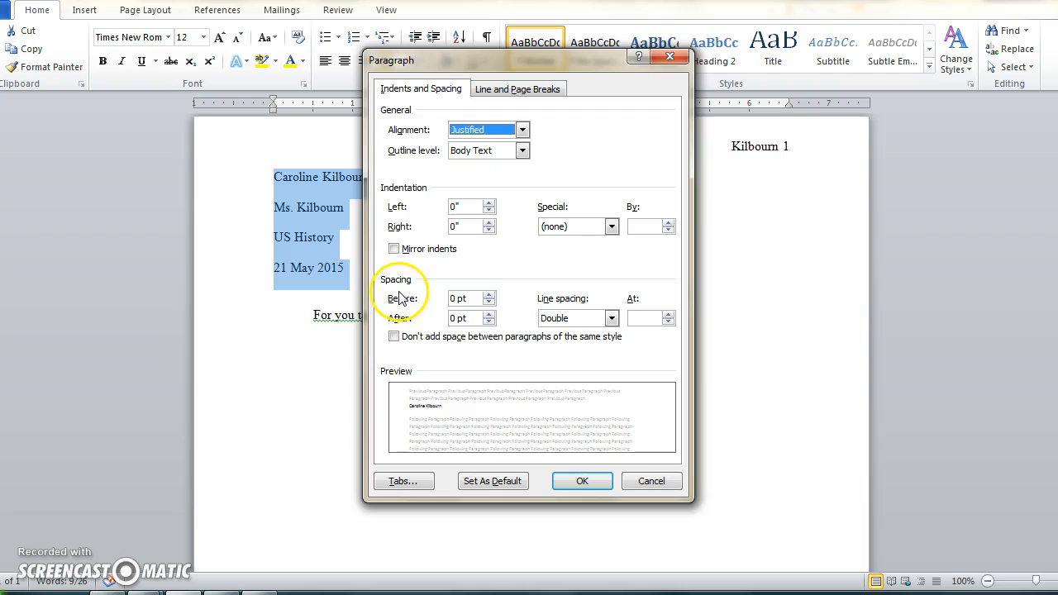
{"action": "left_click", "coordinate": [450, 318]}
{"action": "double_click", "coordinate": [451, 318]}
{"action": "type", "text": "10"}
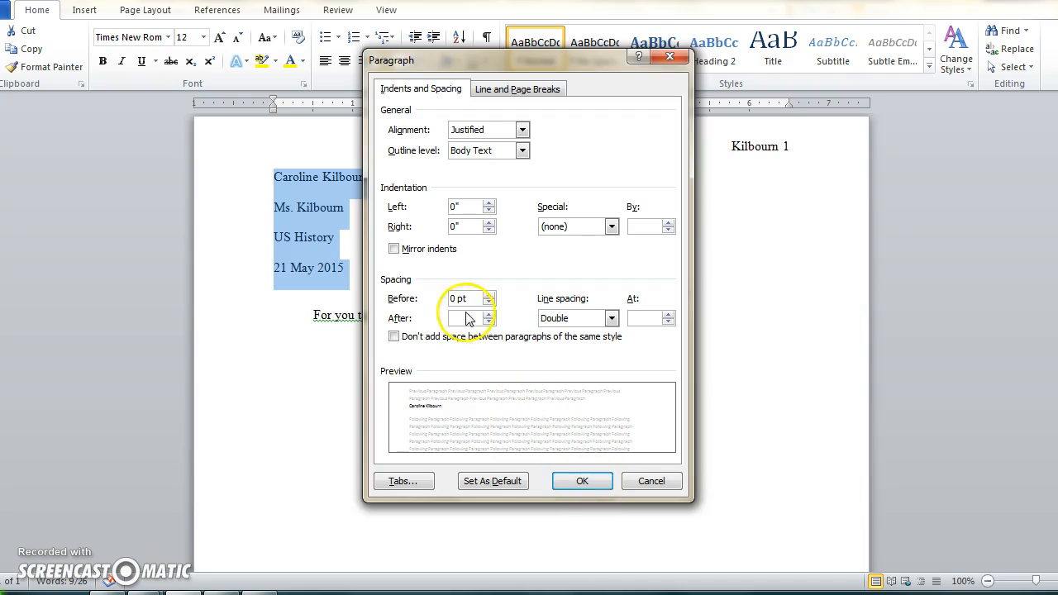
{"action": "left_click", "coordinate": [582, 480]}
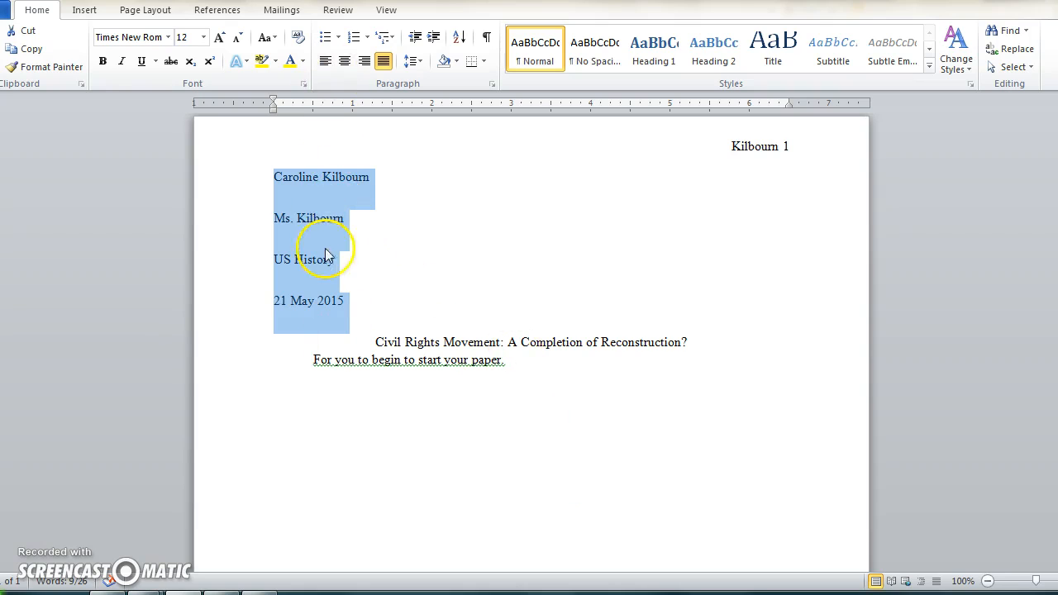
- Set the heading lines' spacing after paragraphs to 0 pt
{"action": "left_click", "coordinate": [492, 84]}
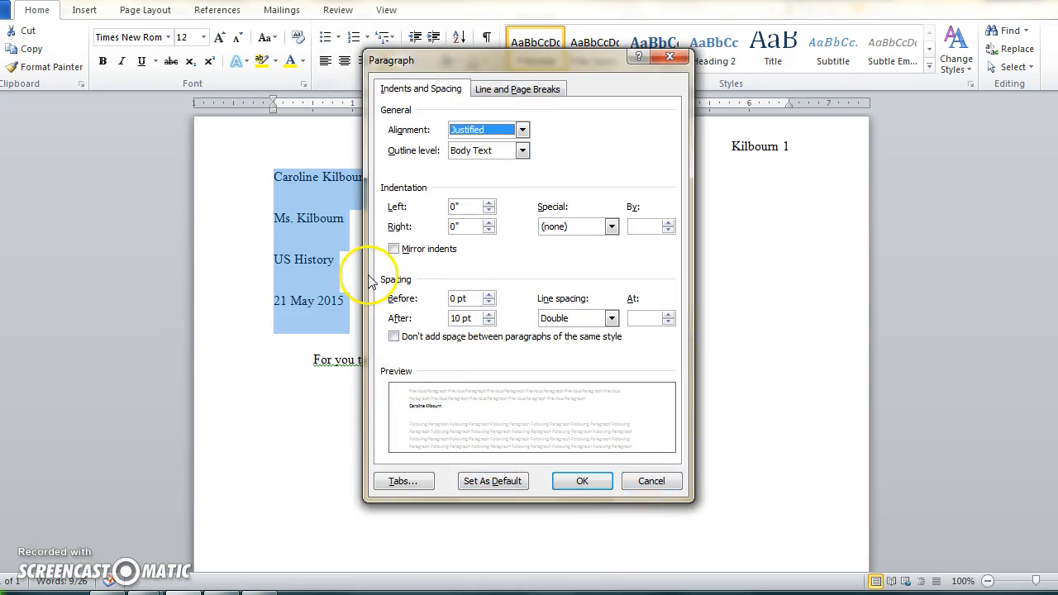
{"action": "double_click", "coordinate": [454, 319]}
{"action": "type", "text": "0"}
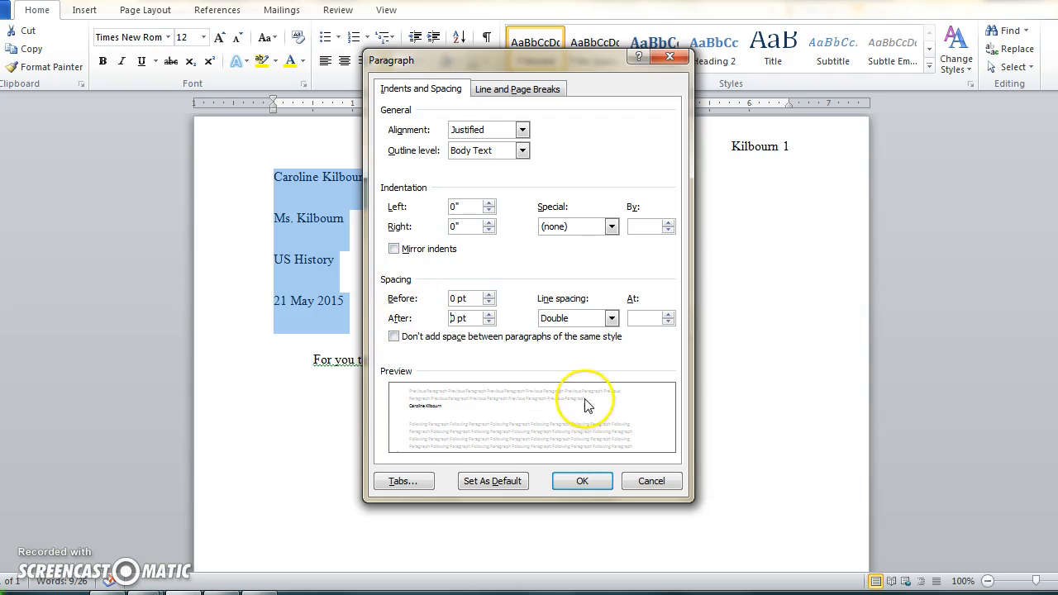
{"action": "left_click", "coordinate": [585, 480]}
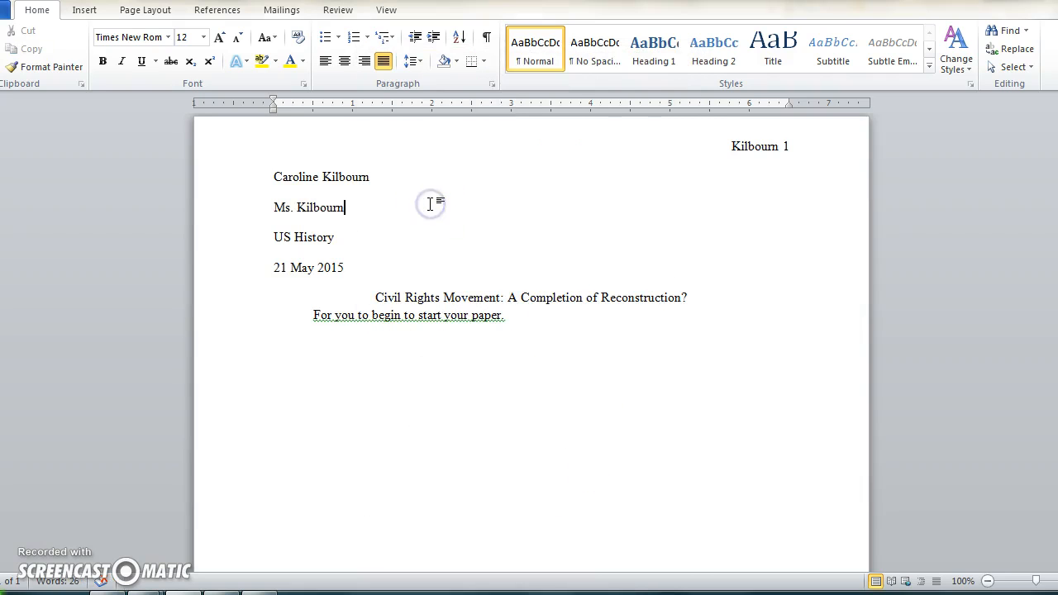